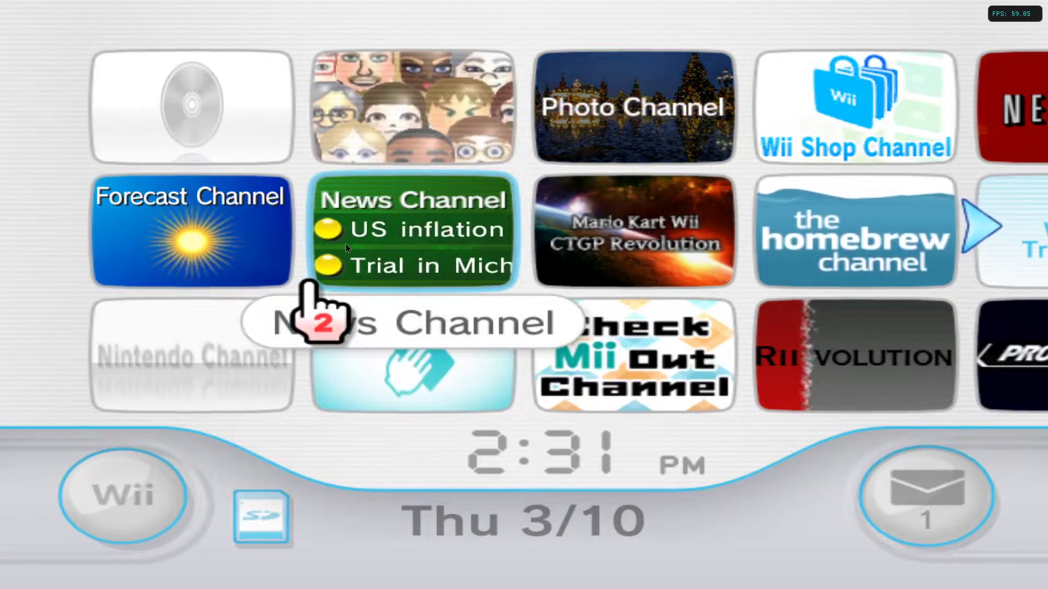
- Open the Forecast Channel preview, then return from it to the Wii Menu
click(244, 234)
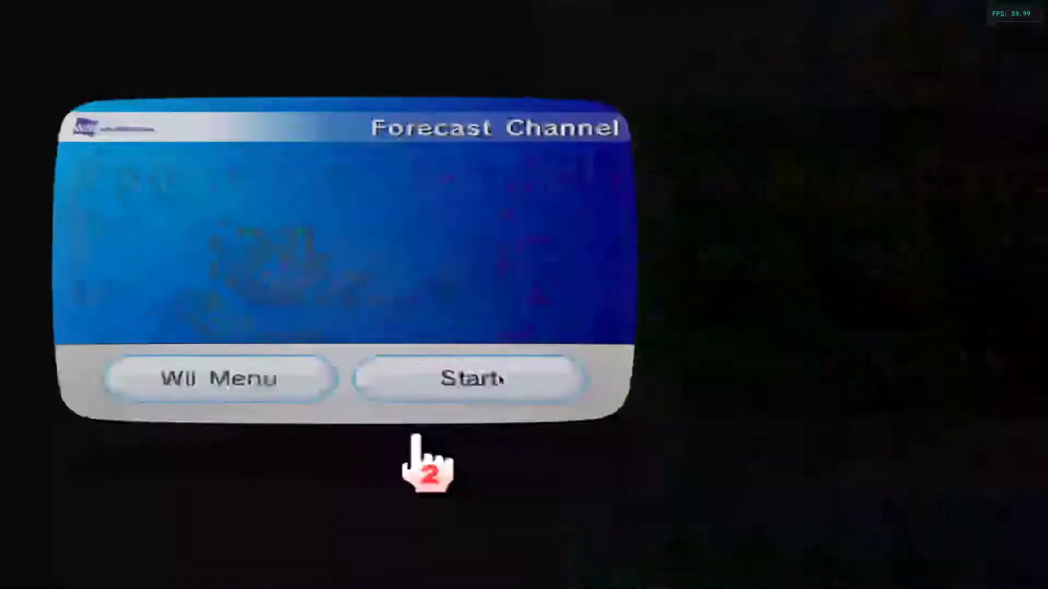
click(339, 513)
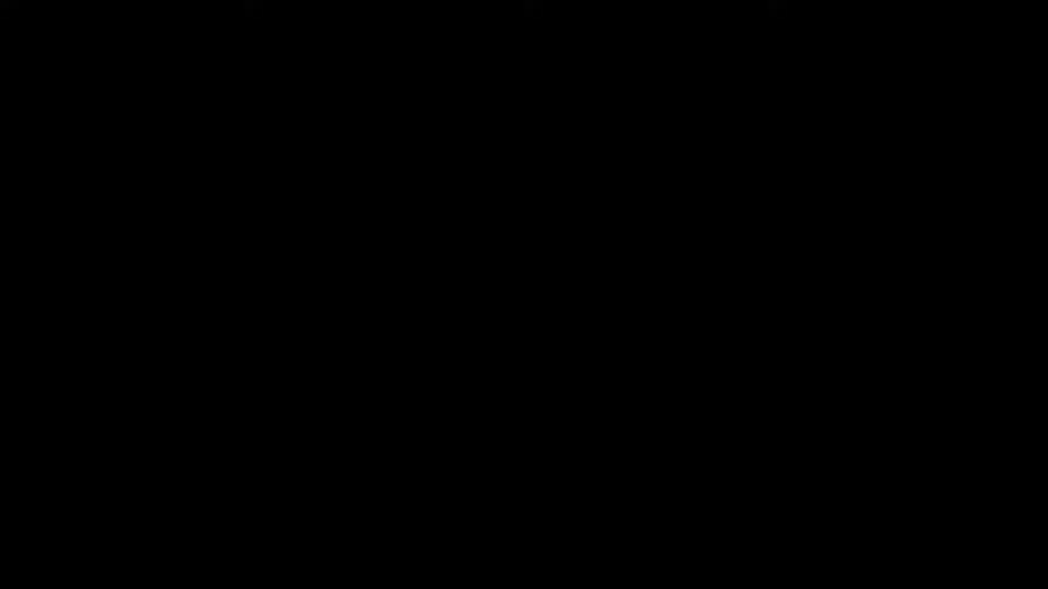
- Stop the Wii emulation, dismiss the RiiConnect24 'First configuration is done' message, and minimize Dolphin
key(alt+Tab)
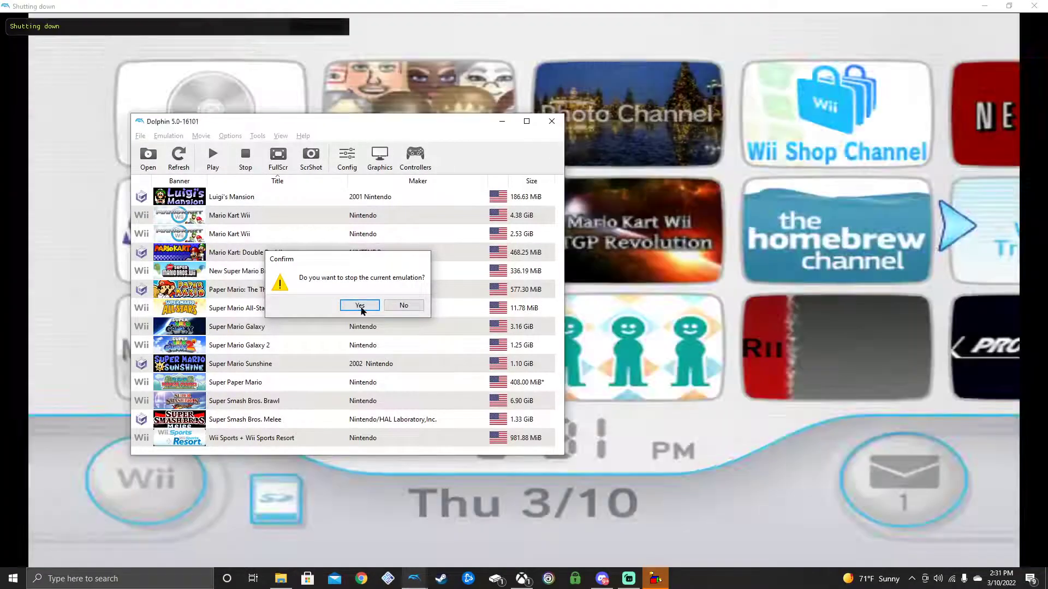
click(359, 305)
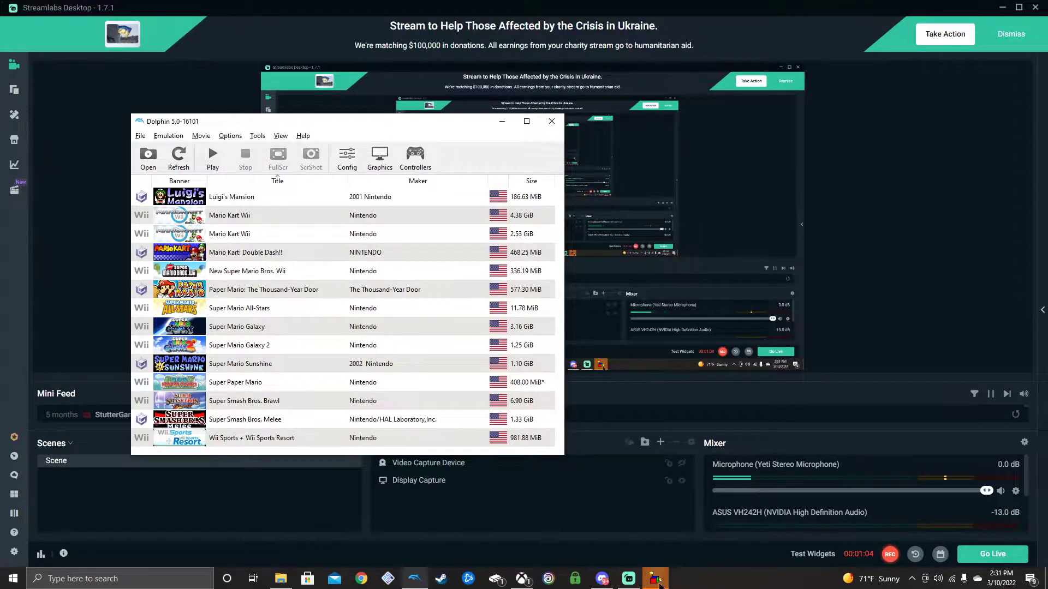
click(655, 580)
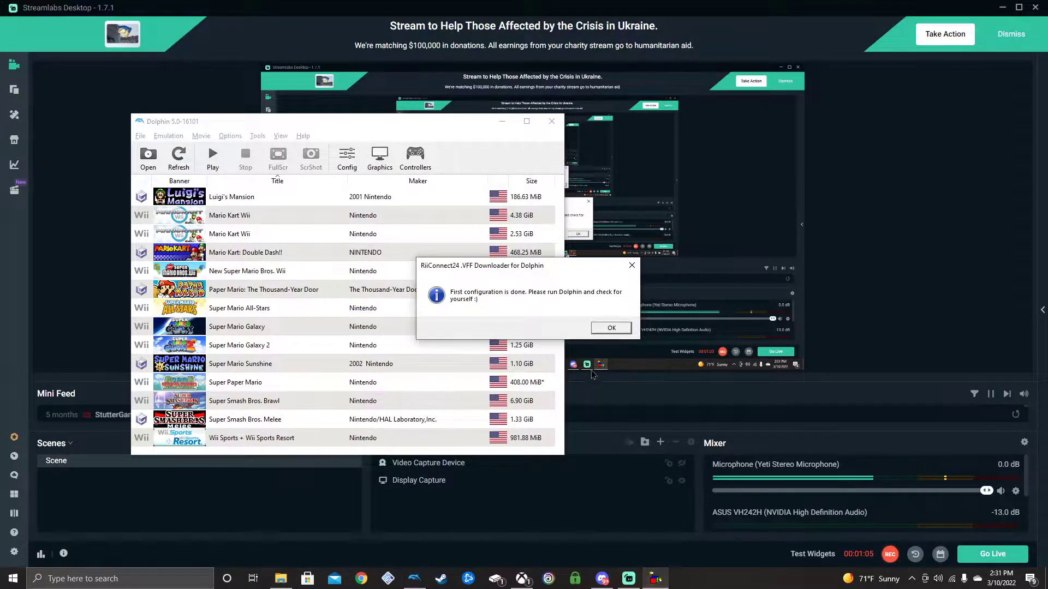
click(603, 330)
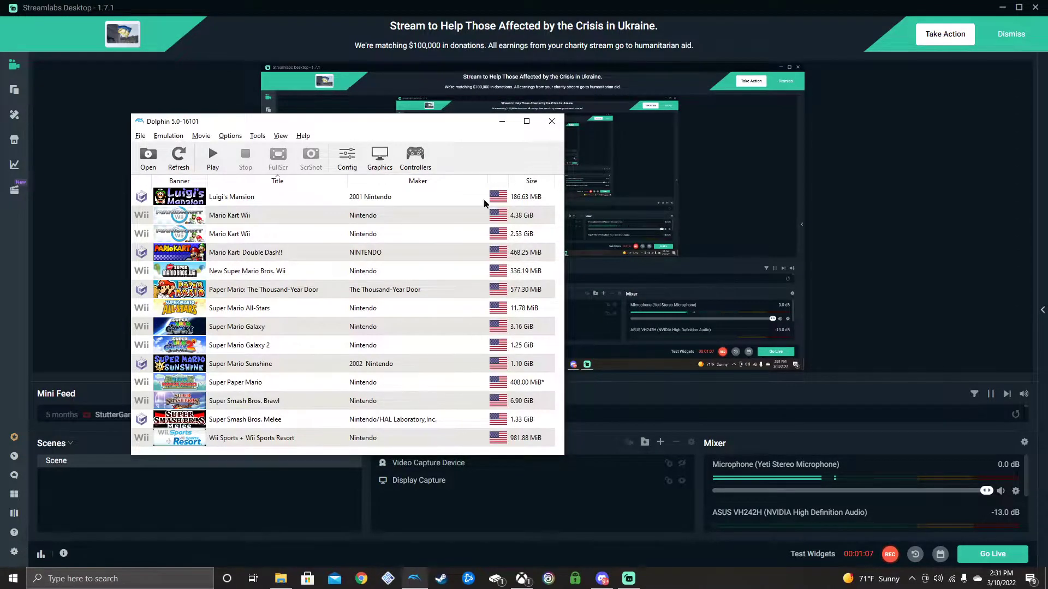
click(502, 121)
- Cut the Wii folder from Documents\Dolphin Emulator
click(280, 579)
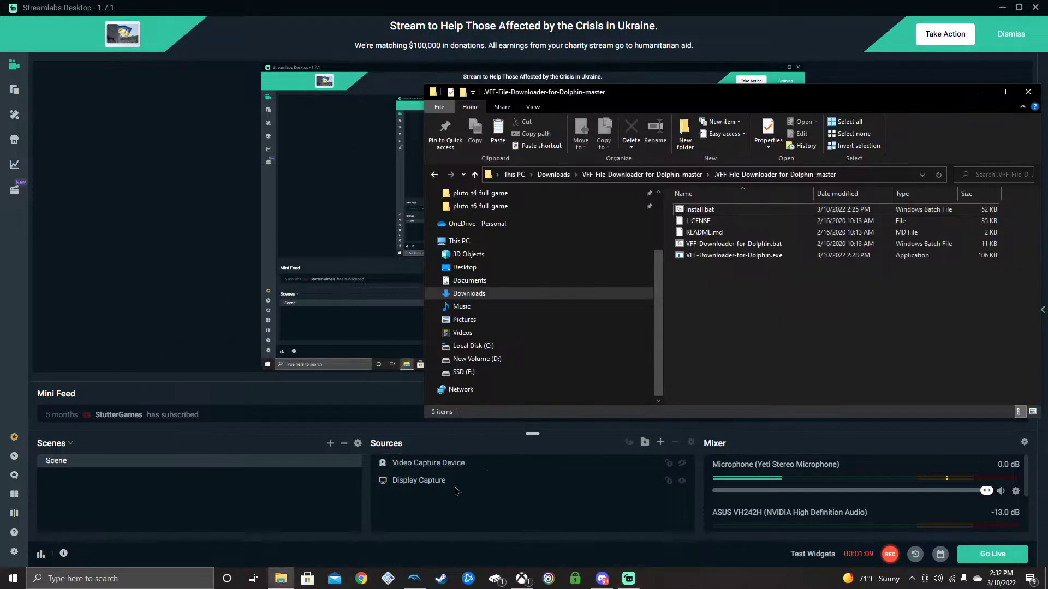
click(464, 320)
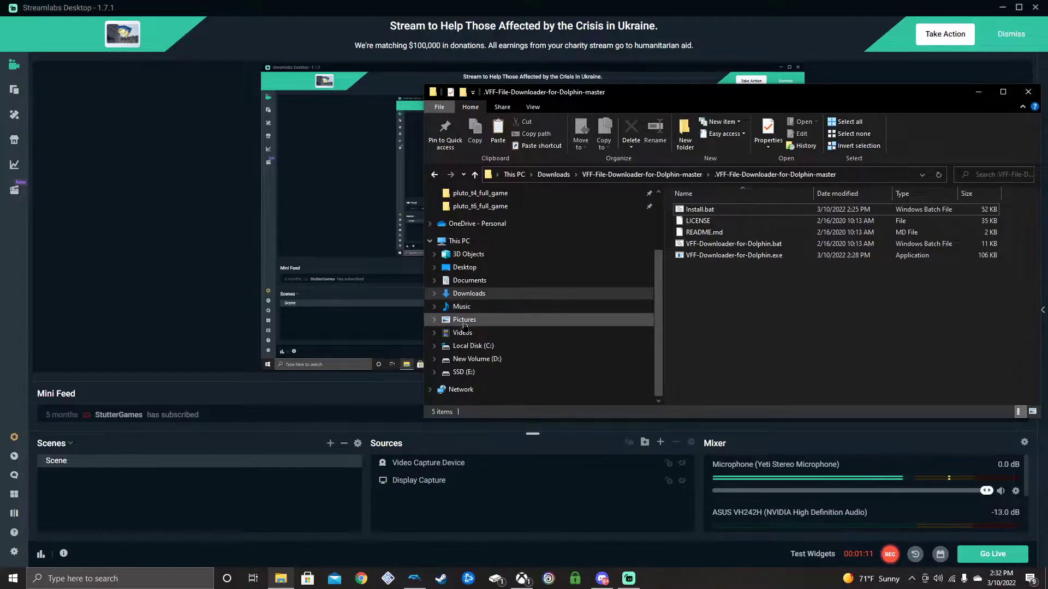
click(468, 280)
scroll(718, 320, down, 5)
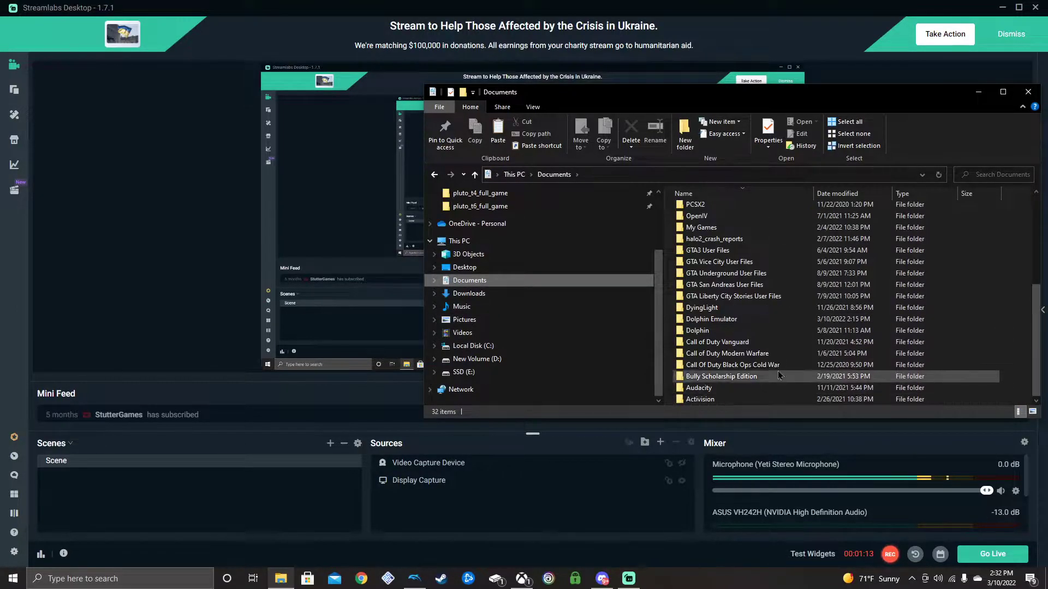
double_click(714, 320)
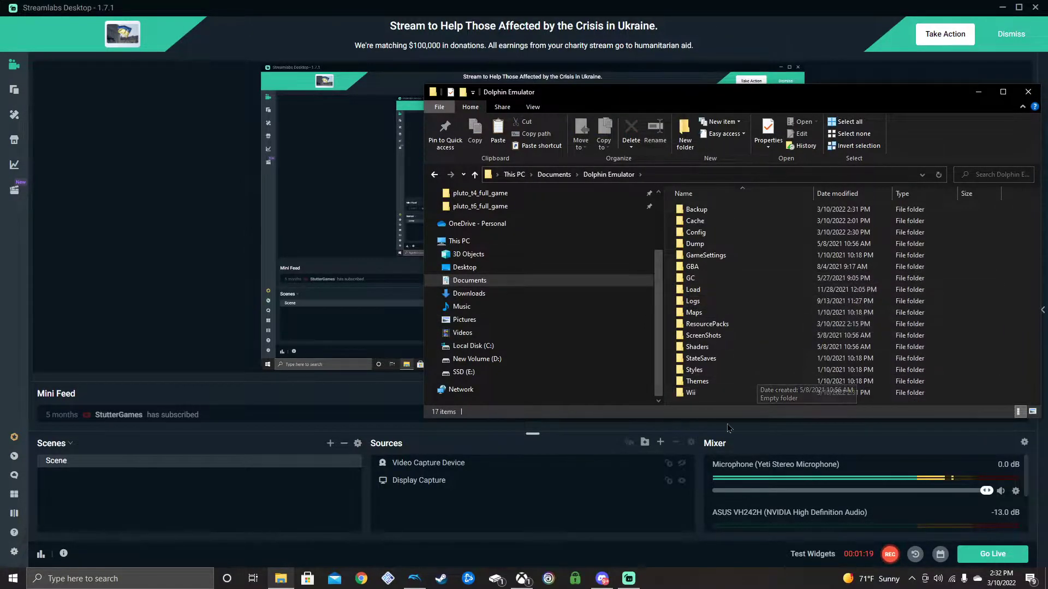
click(751, 393)
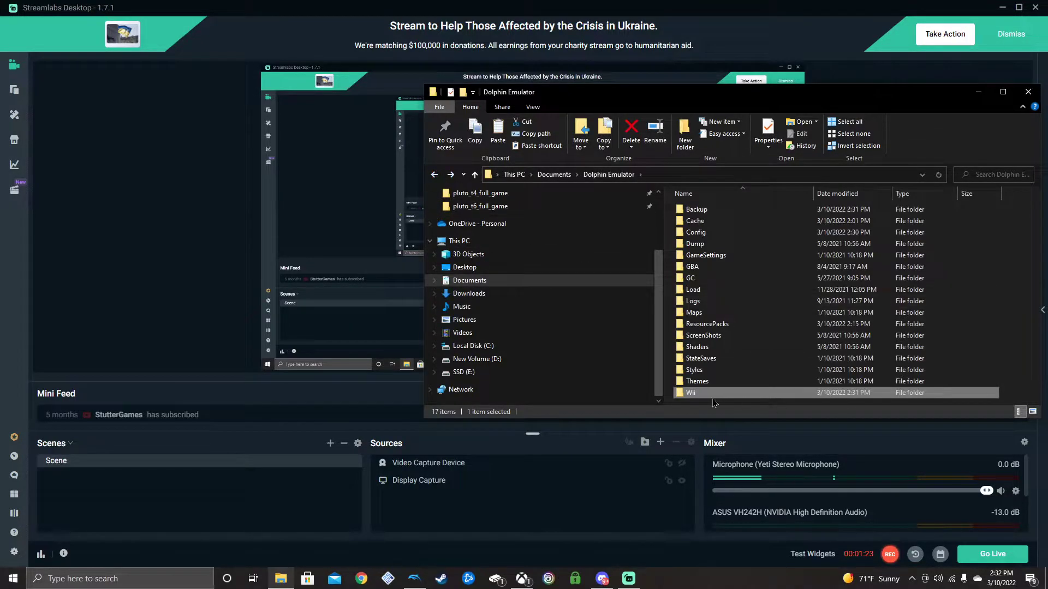
right_click(713, 399)
click(918, 398)
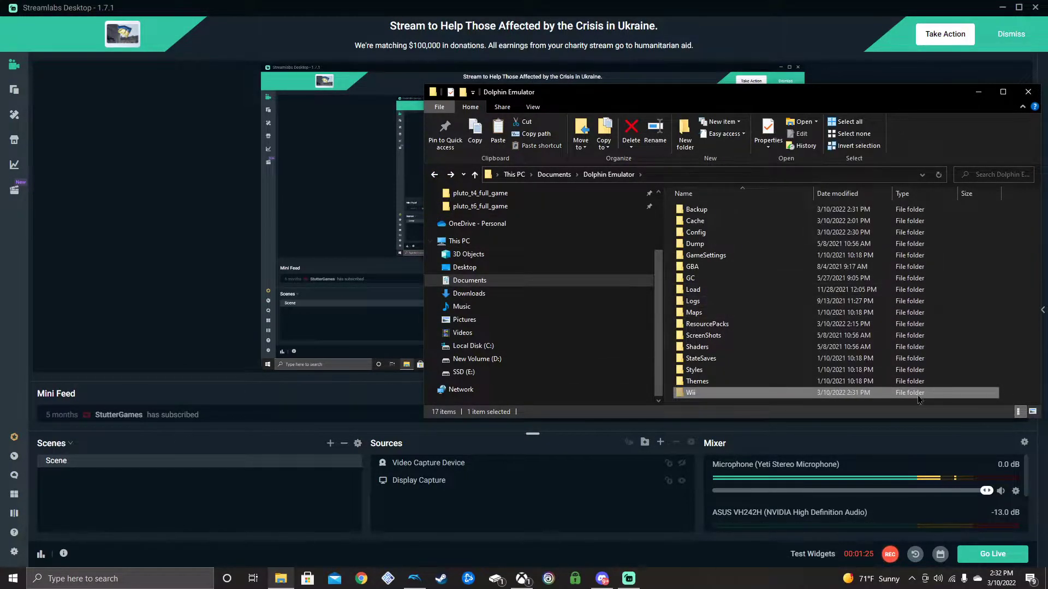
- Open the Dolphin Emulator folder on New Volume (D:)
click(516, 371)
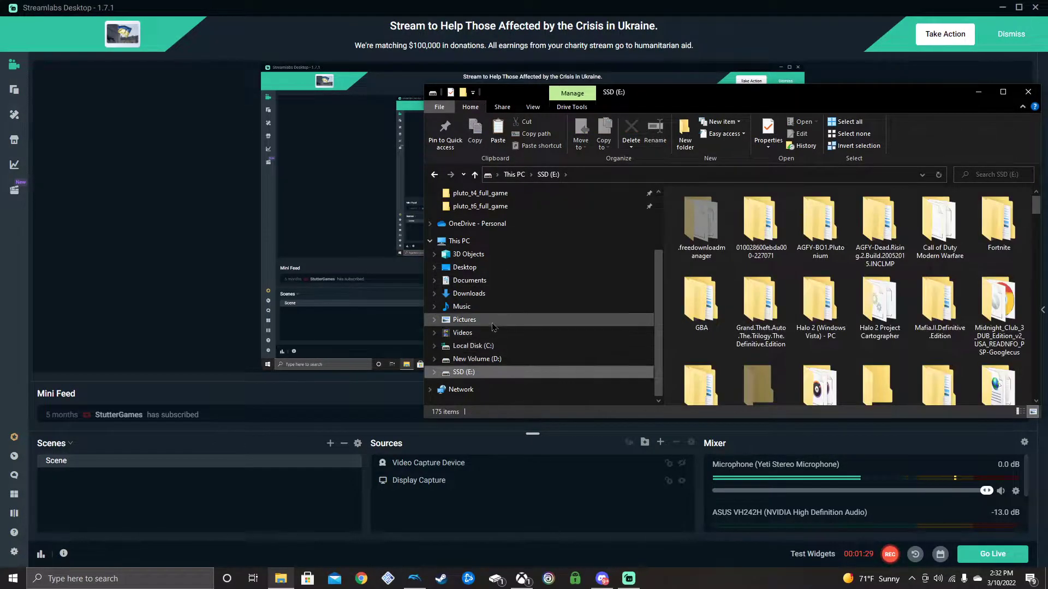
click(606, 319)
click(473, 358)
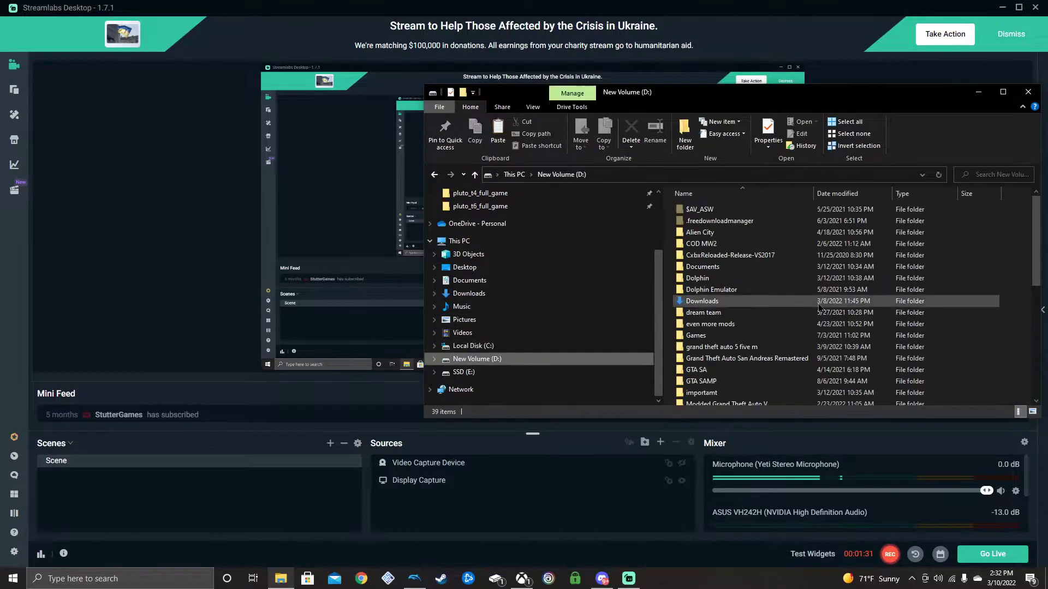
double_click(720, 289)
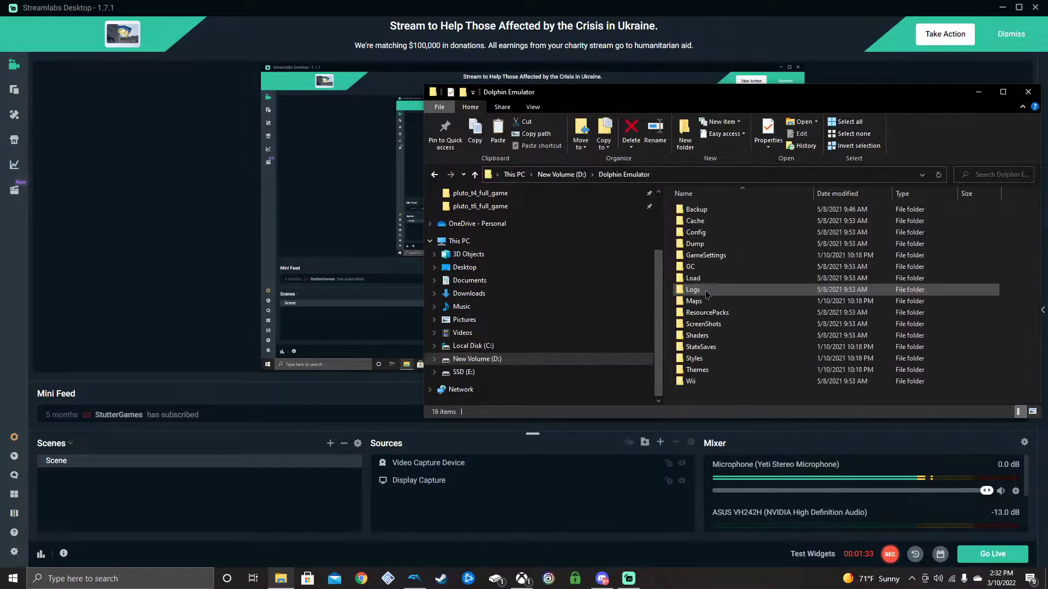
- Paste the Wii folder into D:\Dolphin Emulator, choosing 'Skip these files' for duplicates
right_click(728, 395)
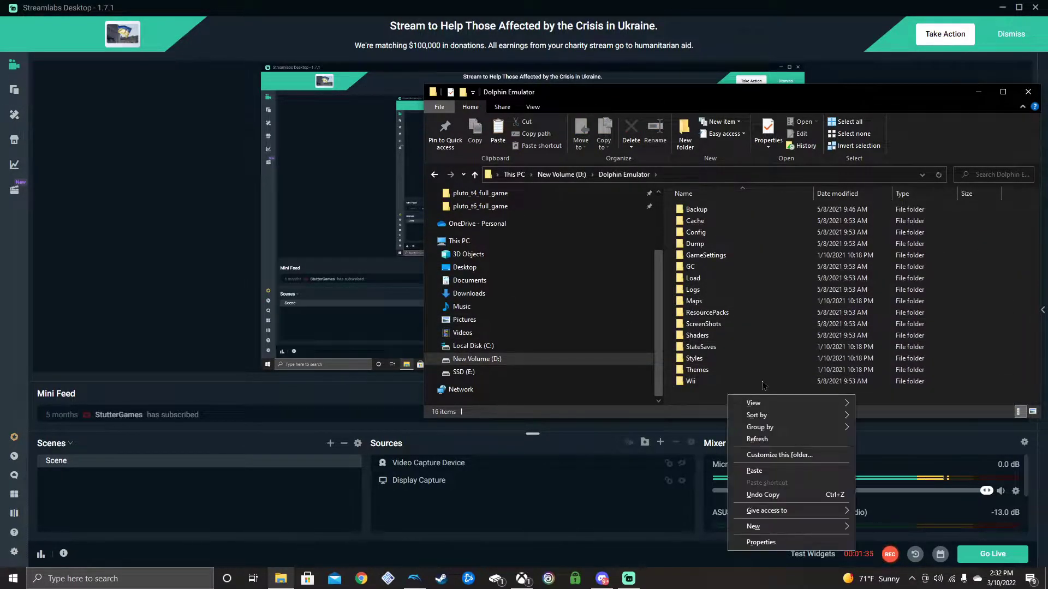
click(772, 473)
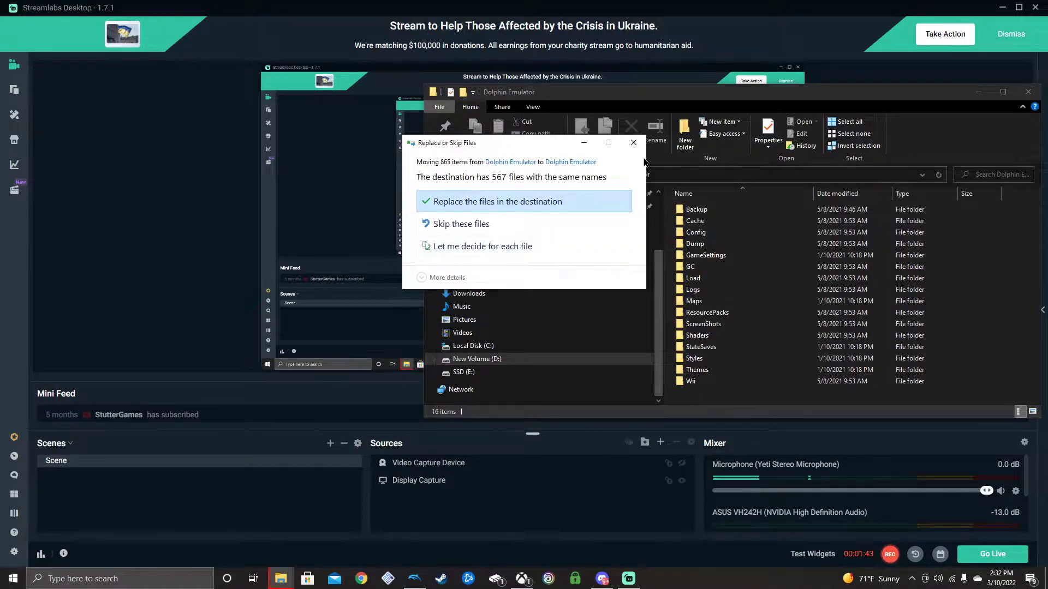
click(426, 223)
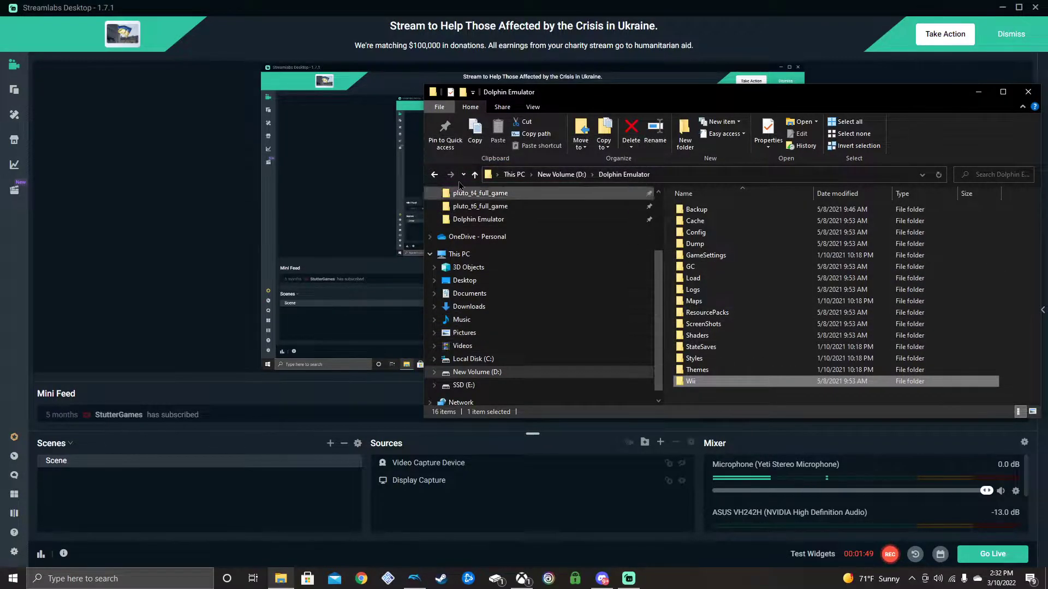
- Open Documents\Dolphin Emulator and inspect the leftover Wii folder's contents
click(464, 333)
click(463, 385)
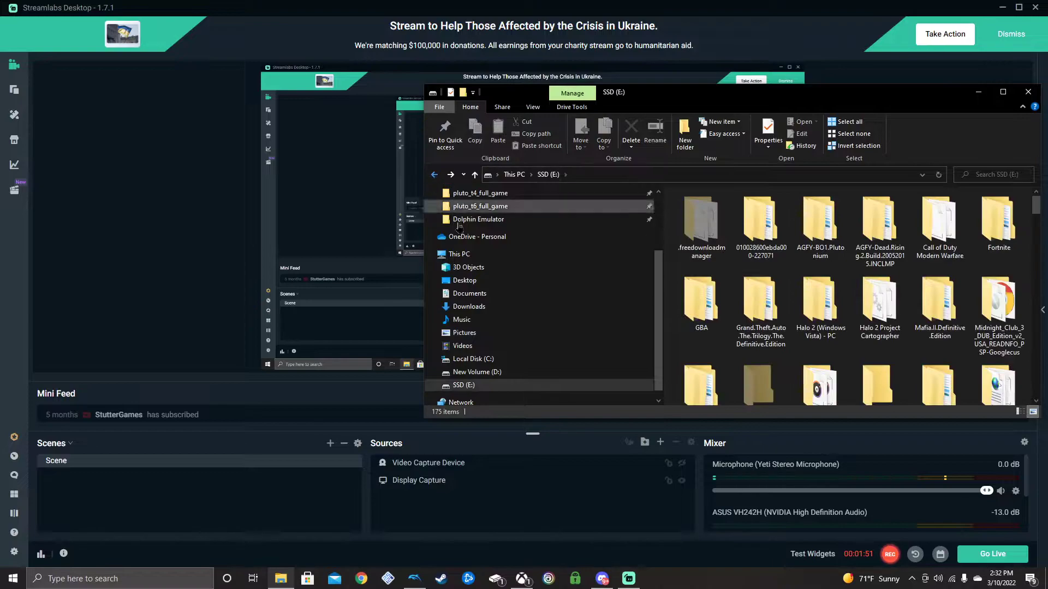
click(471, 294)
scroll(749, 365, down, 5)
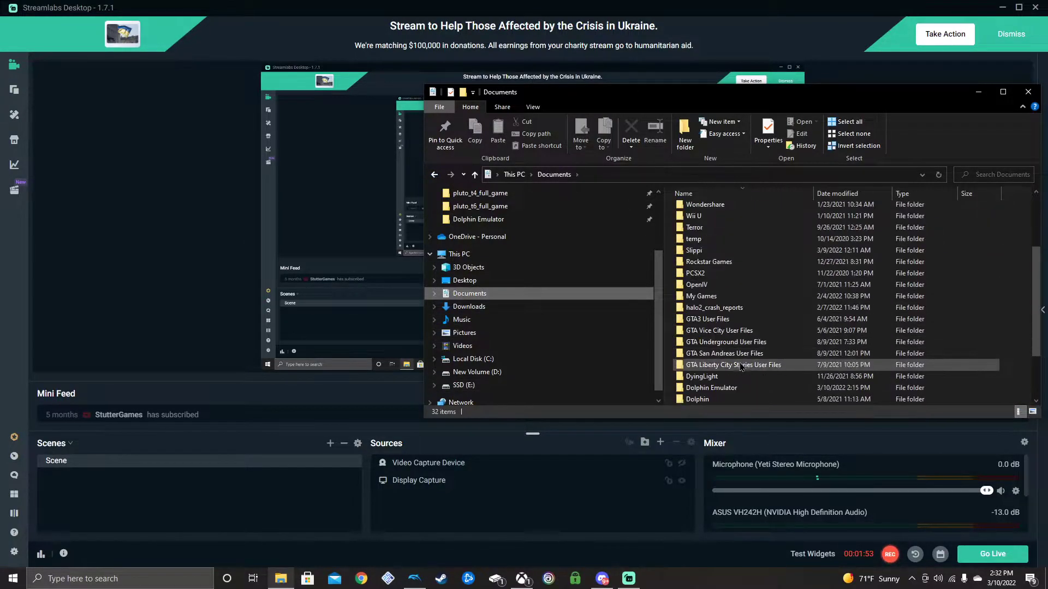
double_click(720, 319)
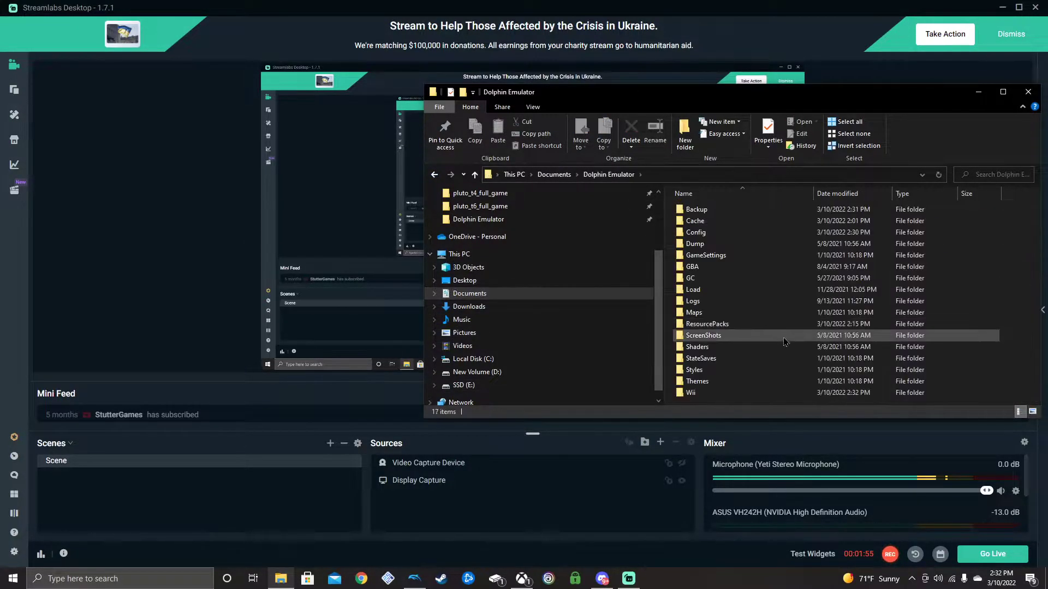
double_click(731, 388)
- Delete the Wii folder from Documents\Dolphin Emulator and bring Dolphin back up
click(540, 220)
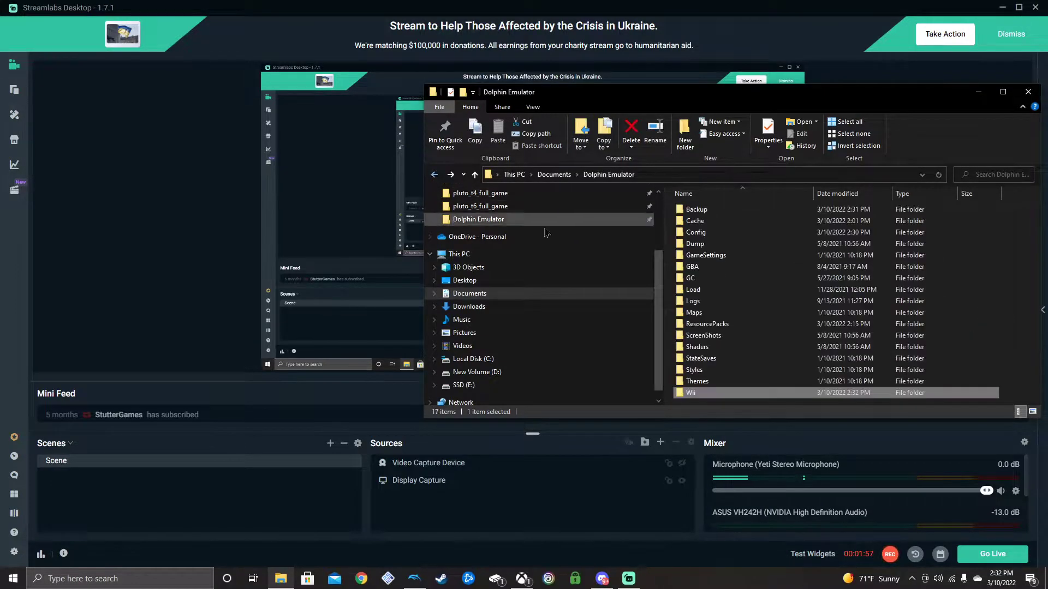
right_click(710, 389)
click(778, 359)
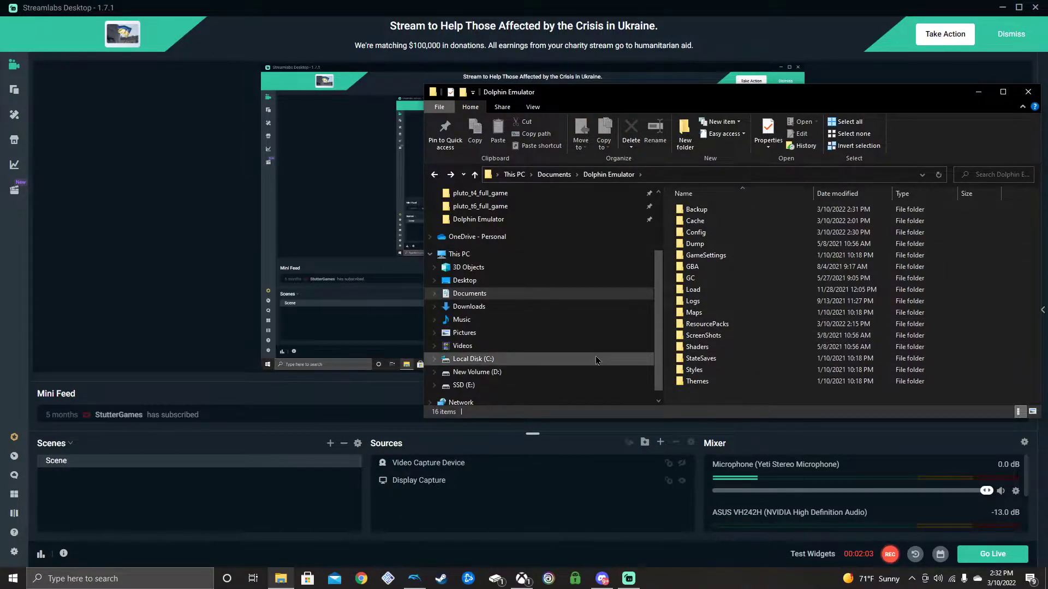
click(414, 579)
- Try booting Wii System Menu 4.3U from Tools and dismiss the boot and core-init errors
click(258, 136)
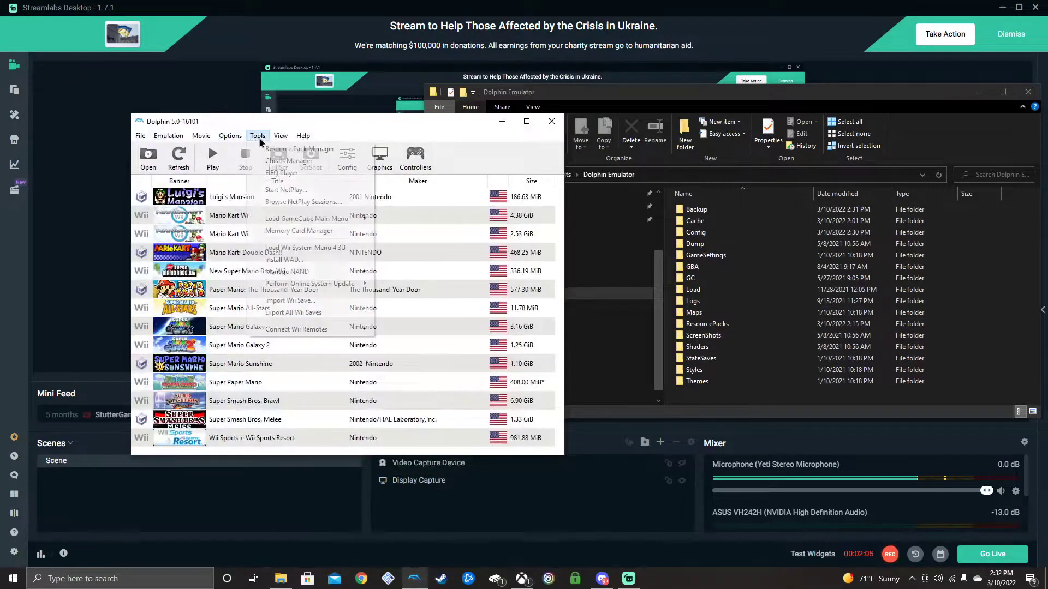
click(475, 130)
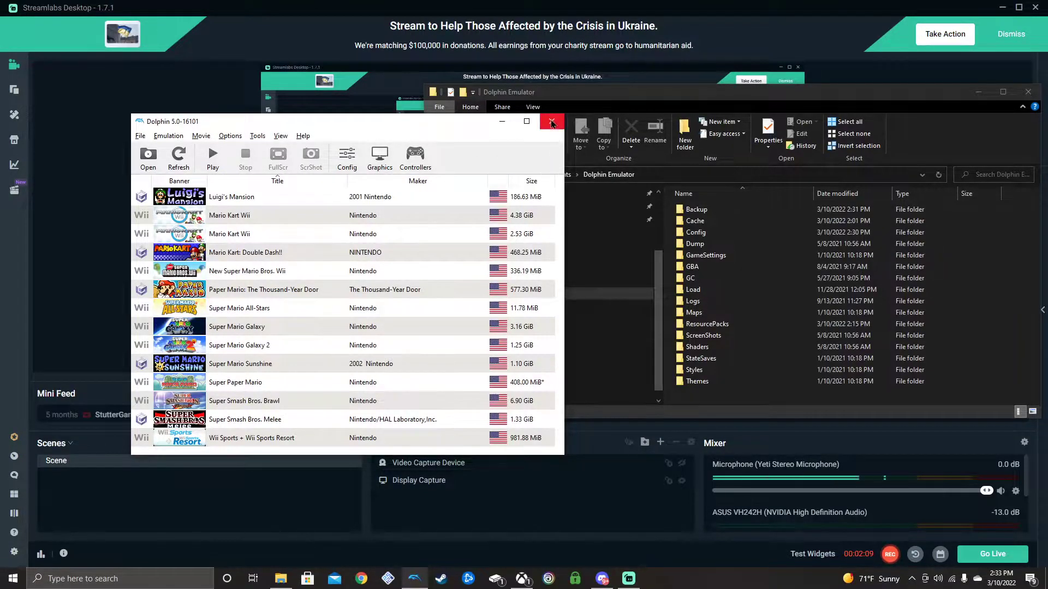
click(257, 137)
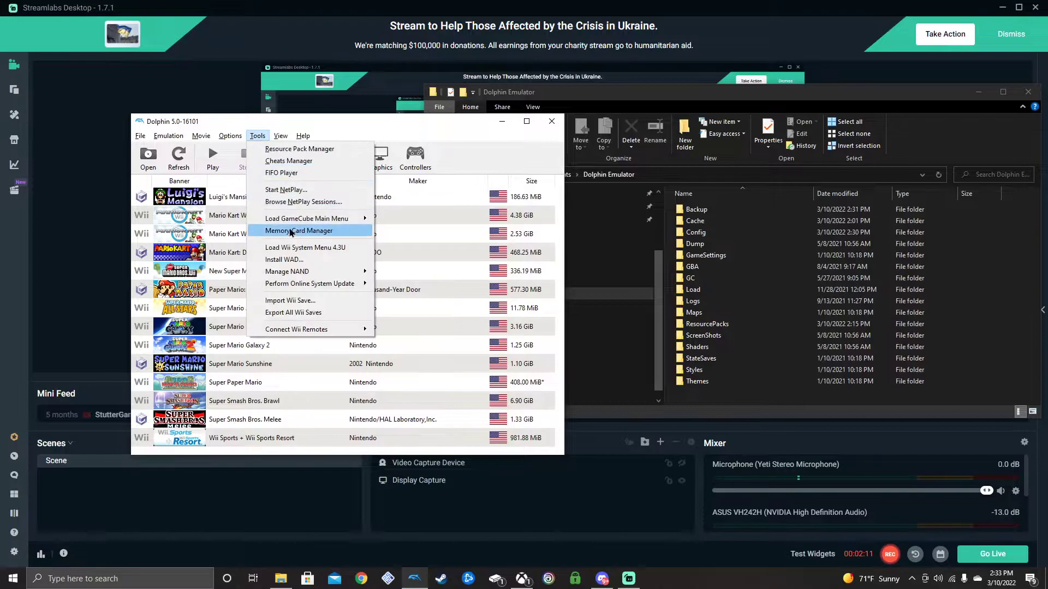
click(302, 248)
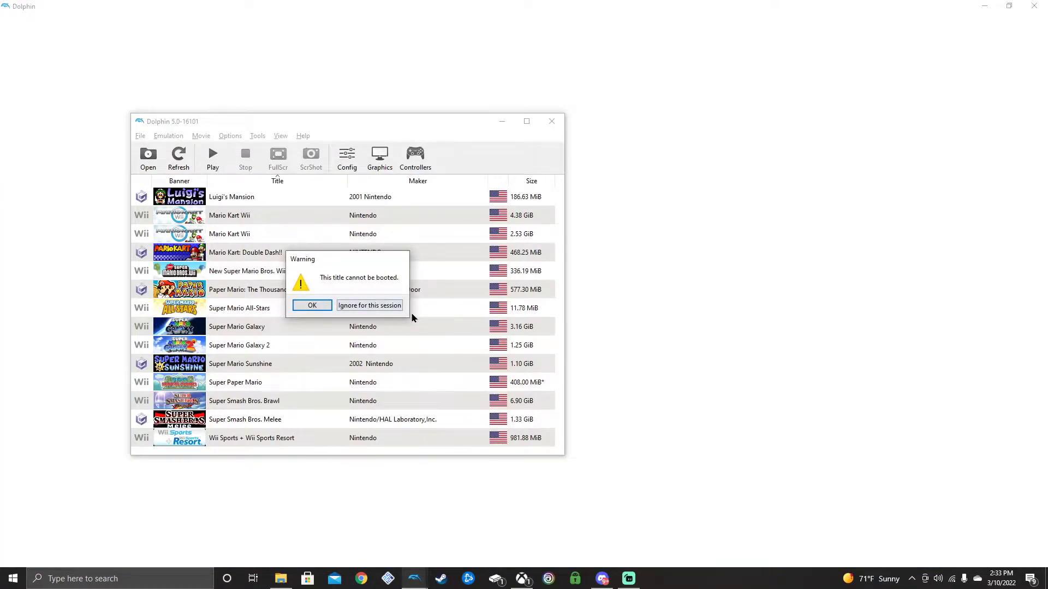
click(384, 307)
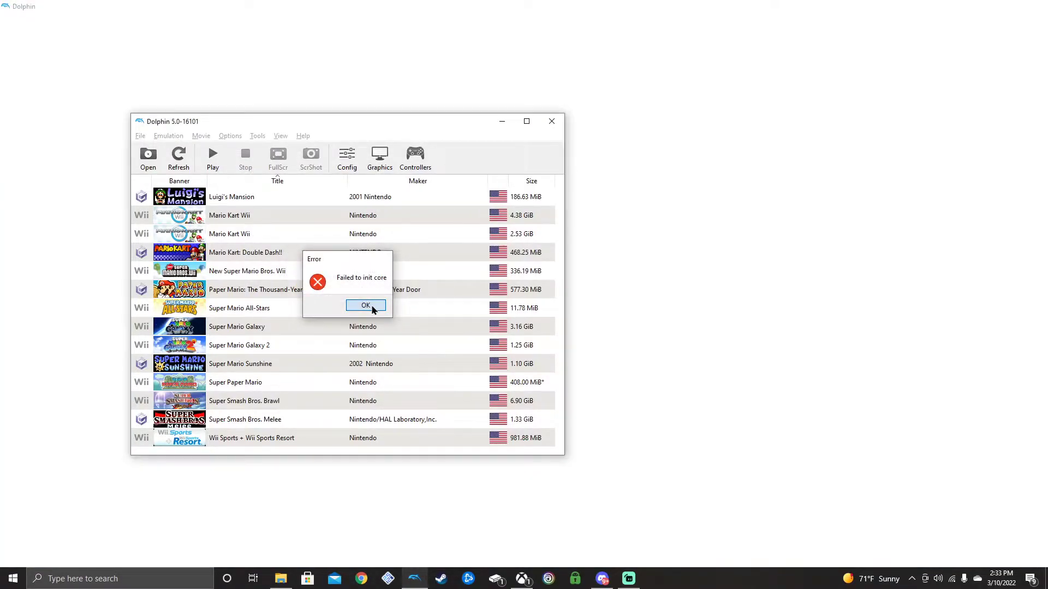
click(361, 304)
- Check the Tools menu again, then close the Dolphin window
click(258, 136)
click(550, 123)
click(550, 122)
- Reopen Dolphin, confirm Load Wii System Menu is greyed out in Tools, then minimize it
click(420, 580)
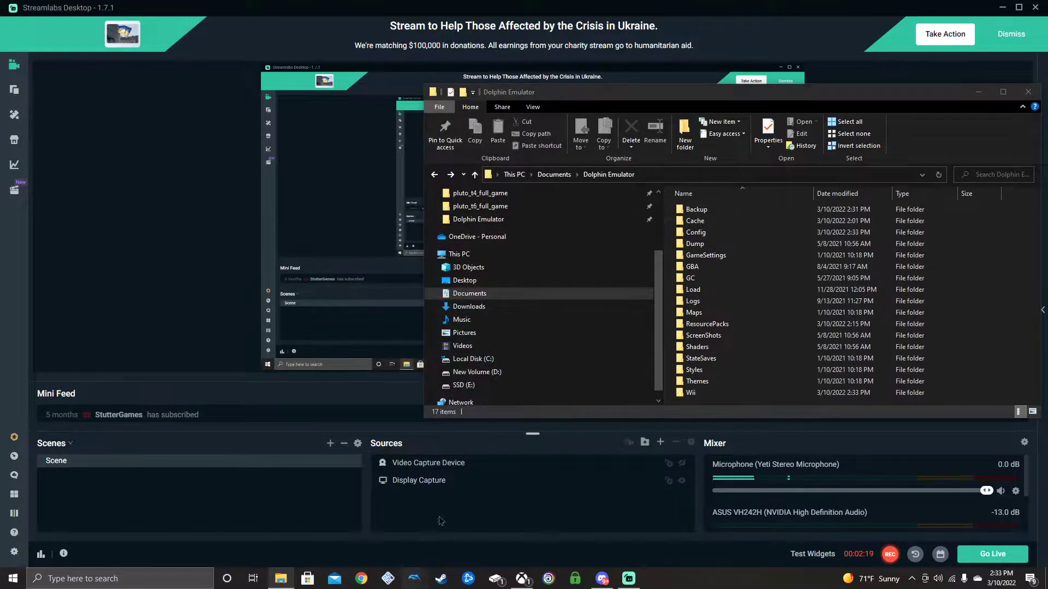
click(257, 136)
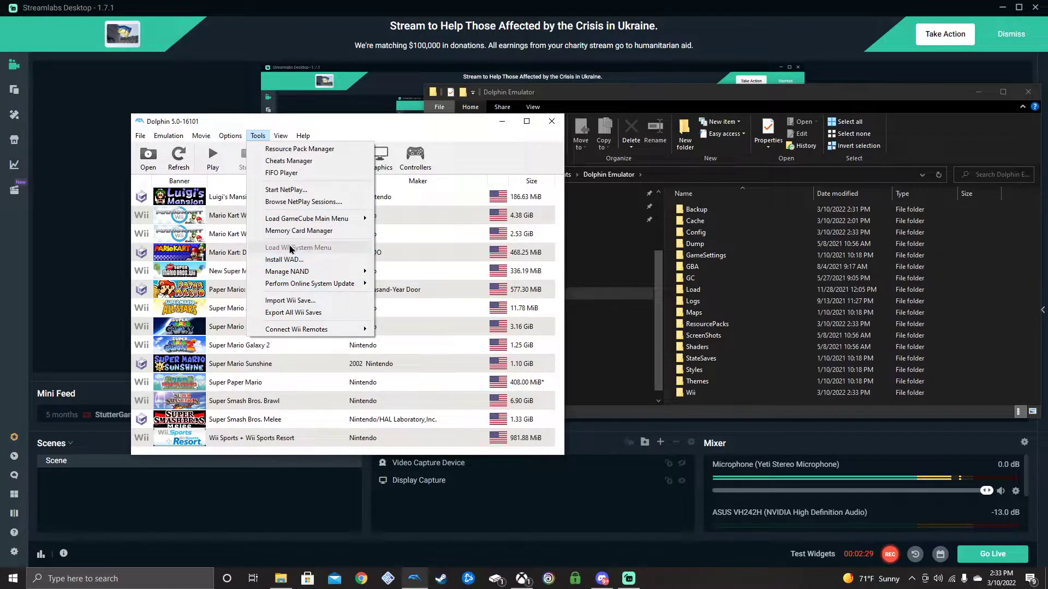
click(488, 131)
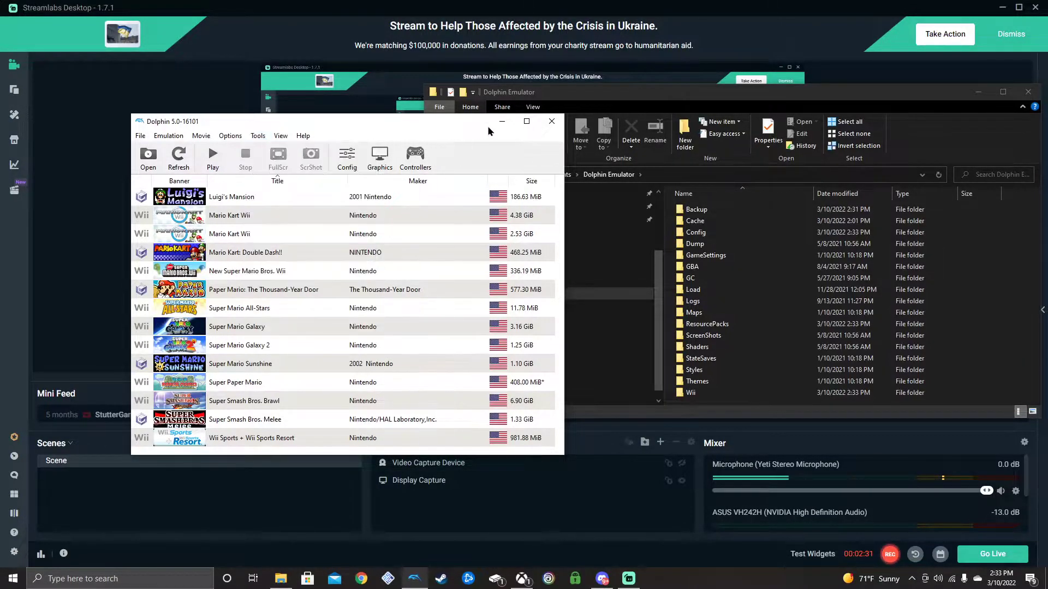
click(501, 121)
- Copy the Wii folder from D:\Dolphin Emulator
double_click(690, 393)
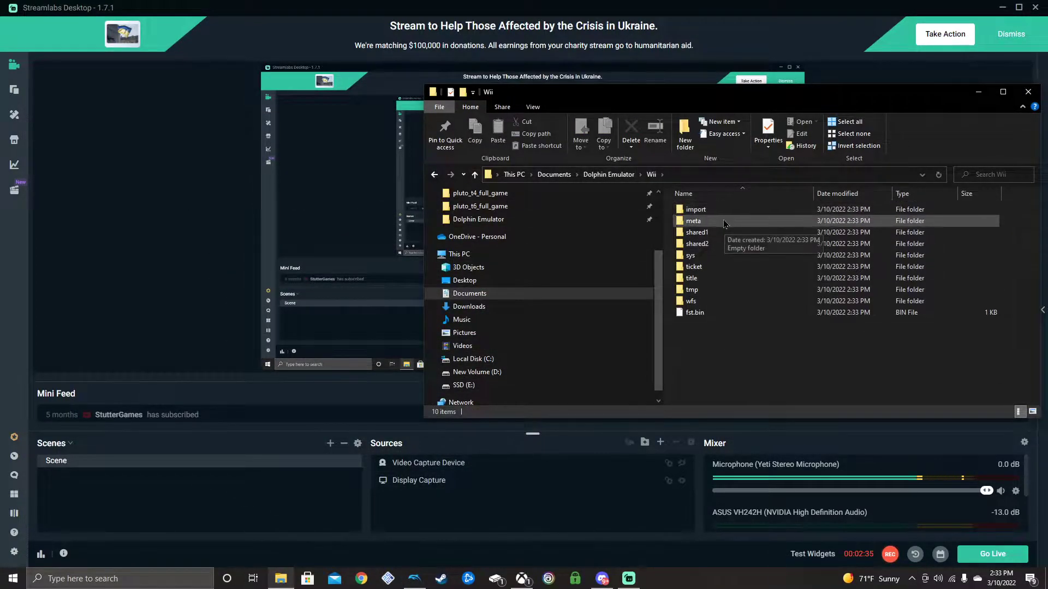
click(434, 174)
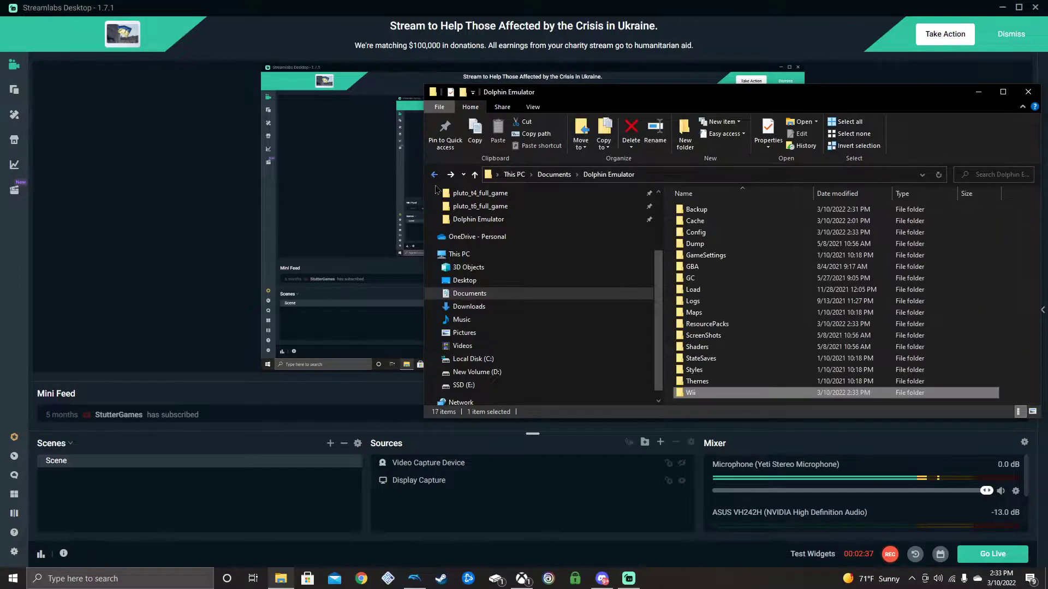
click(491, 373)
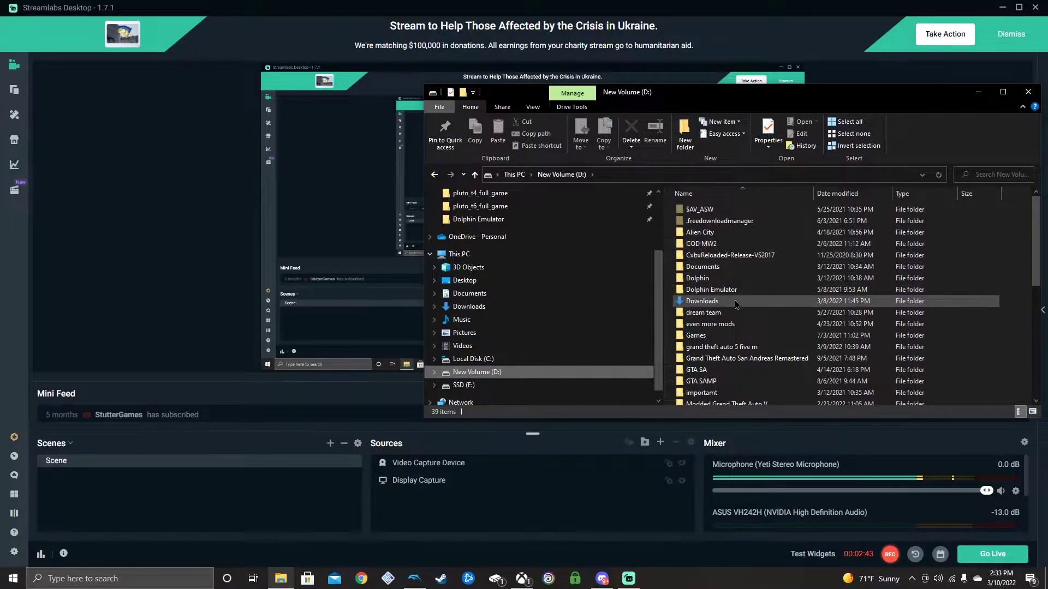
double_click(715, 290)
right_click(691, 380)
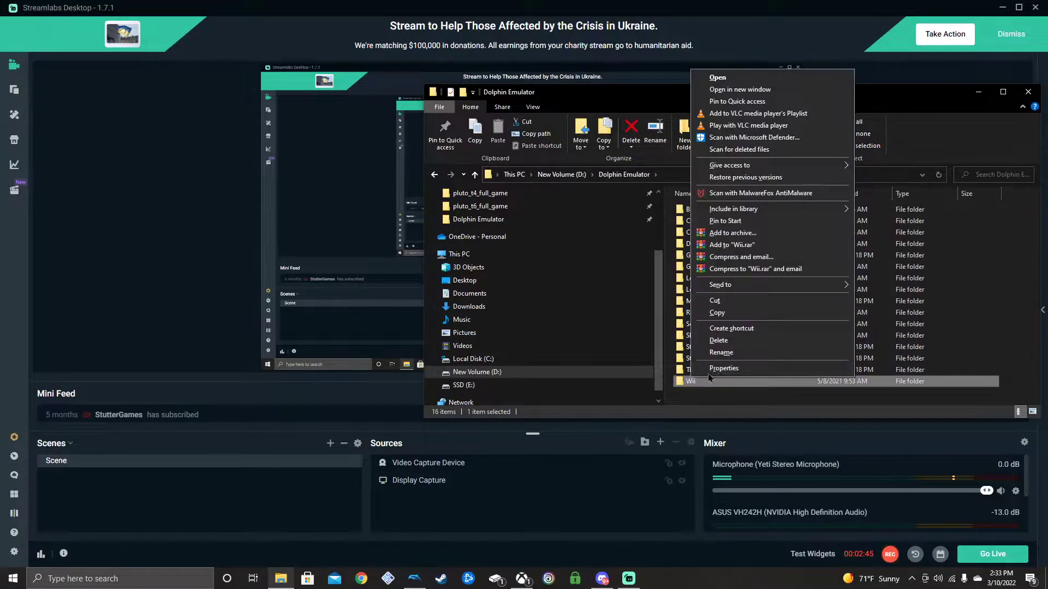
click(717, 313)
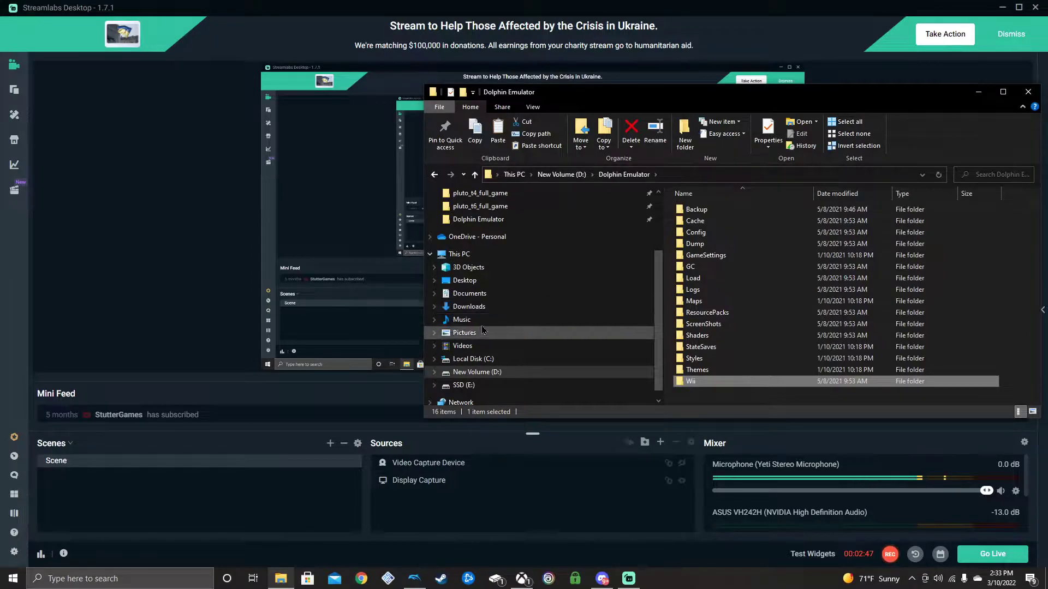
- Go to Documents\Dolphin Emulator and bring up the folder's context menu
click(470, 293)
scroll(742, 326, down, 5)
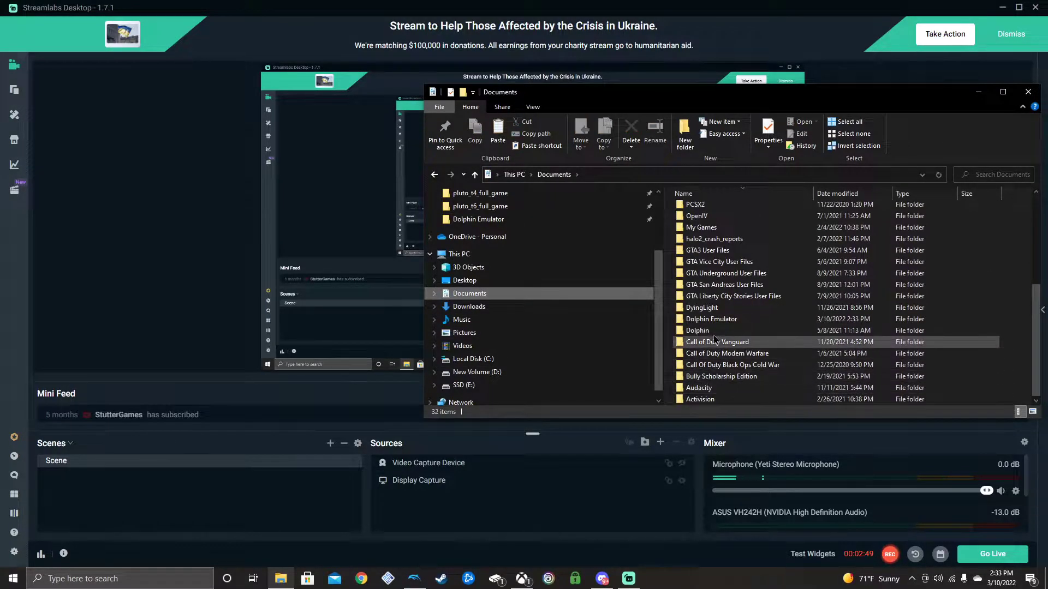
double_click(715, 319)
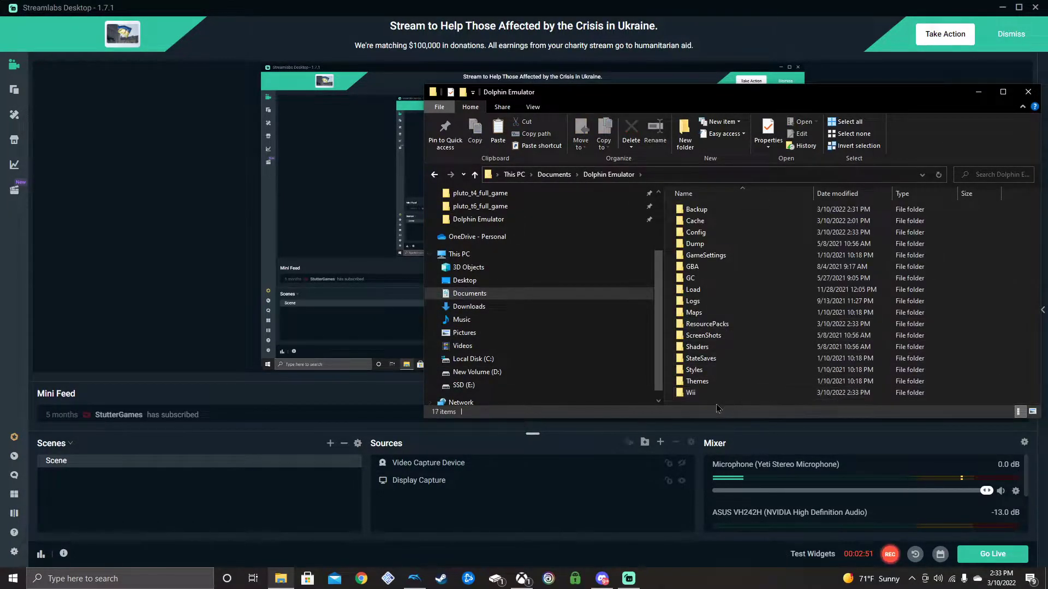
right_click(735, 403)
- Paste the Wii folder, replacing duplicate files, verify its contents, then switch to Dolphin
click(742, 480)
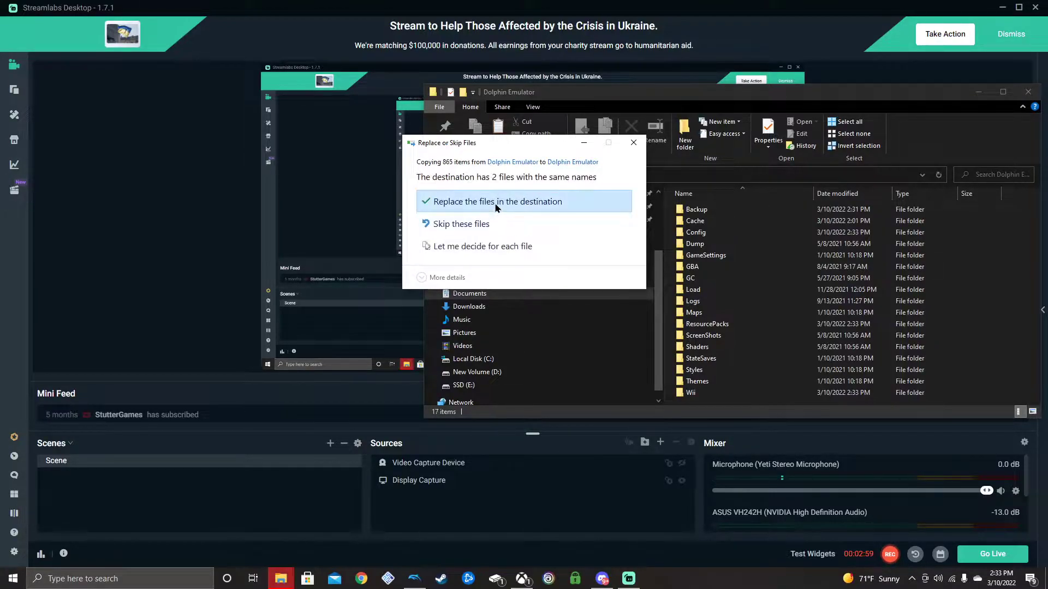
click(485, 232)
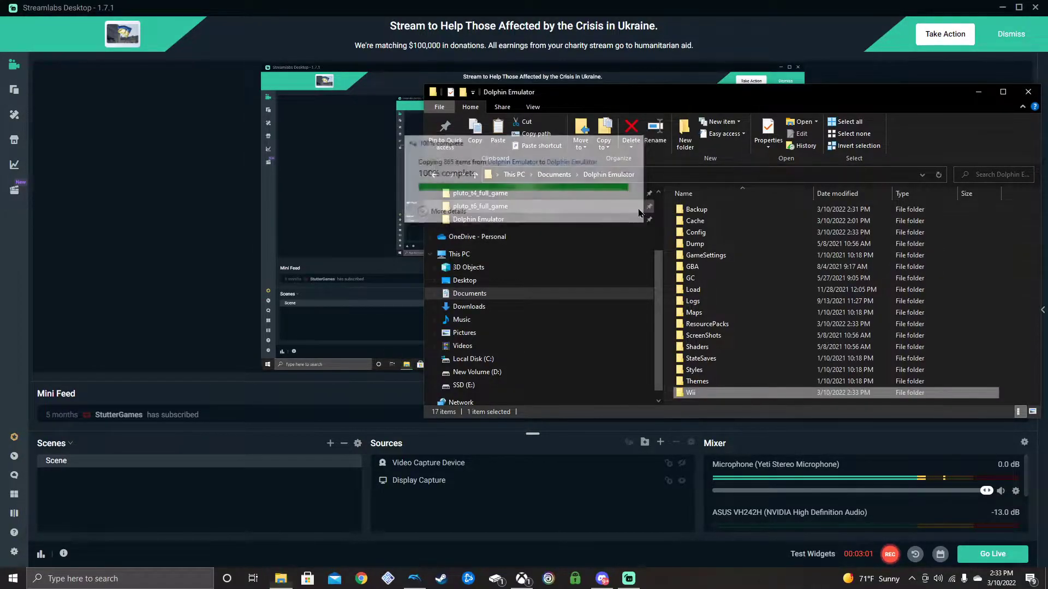
double_click(764, 392)
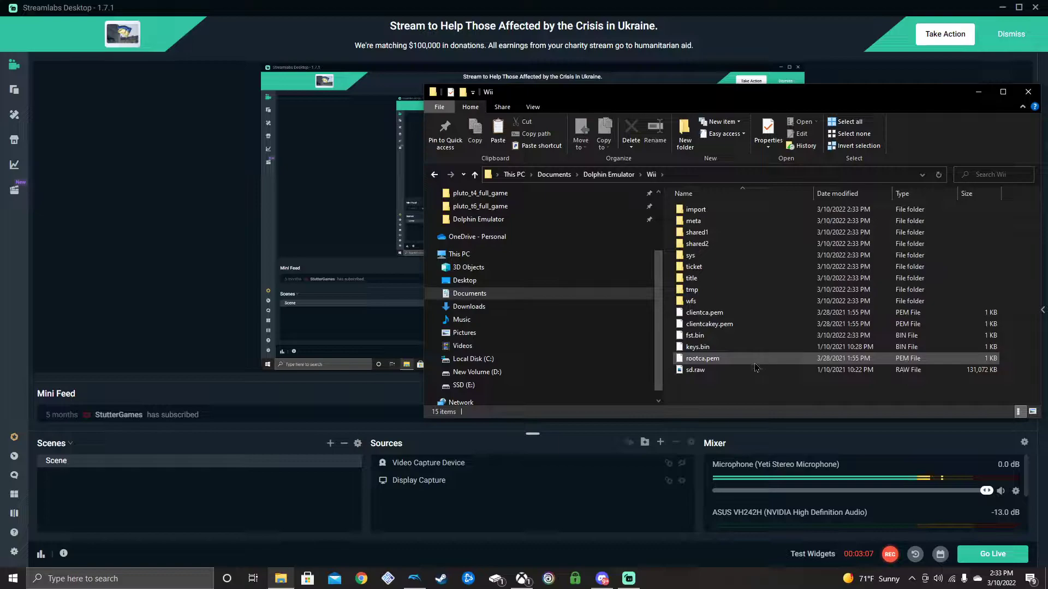
click(414, 578)
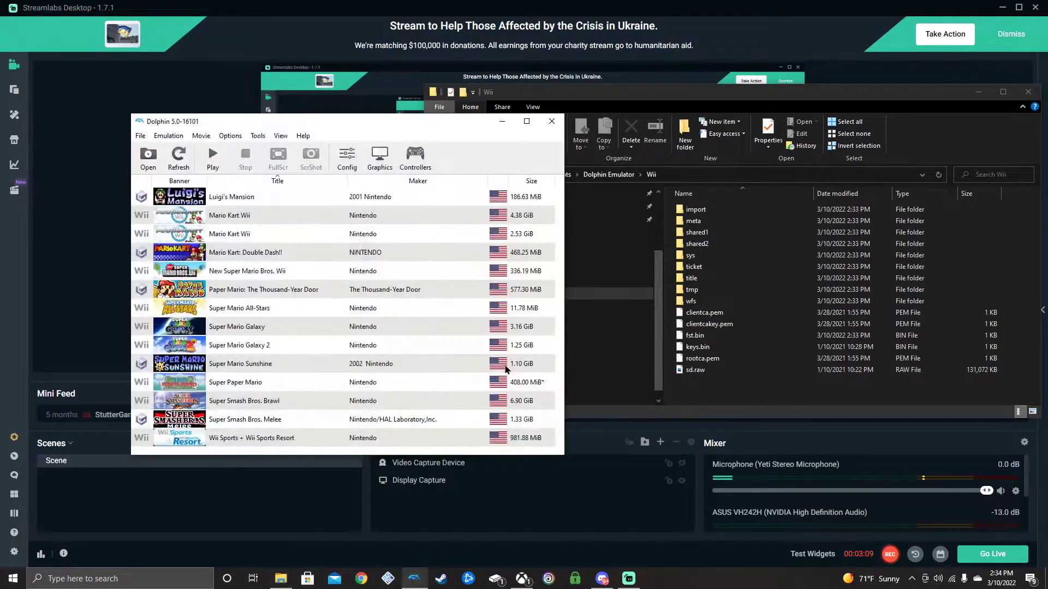
- Run Perform Online System Update for United States, confirm, and dismiss the 'Update completed' message
click(257, 135)
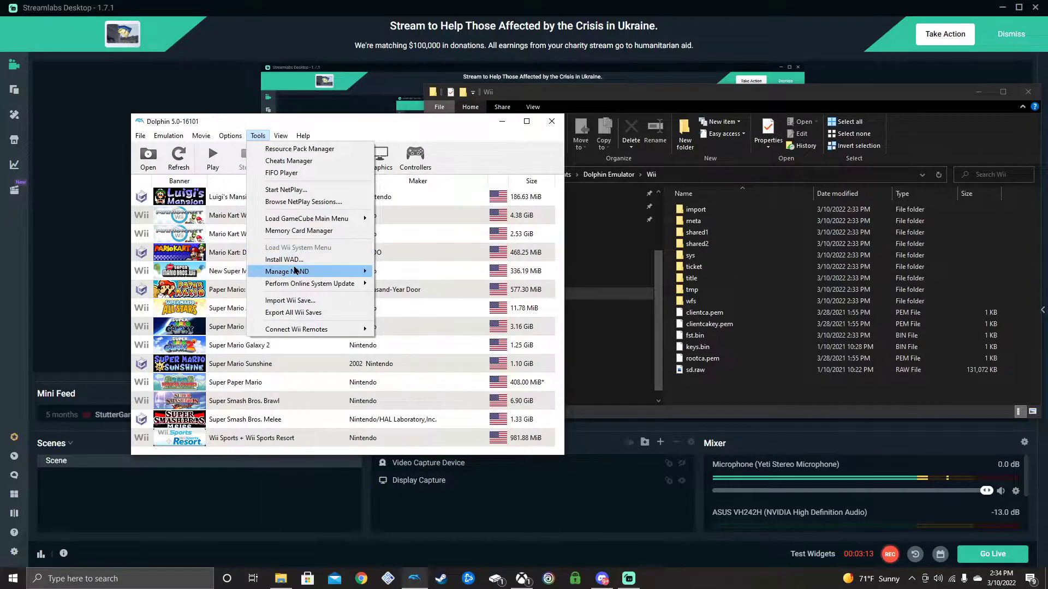
mouse_move(318, 285)
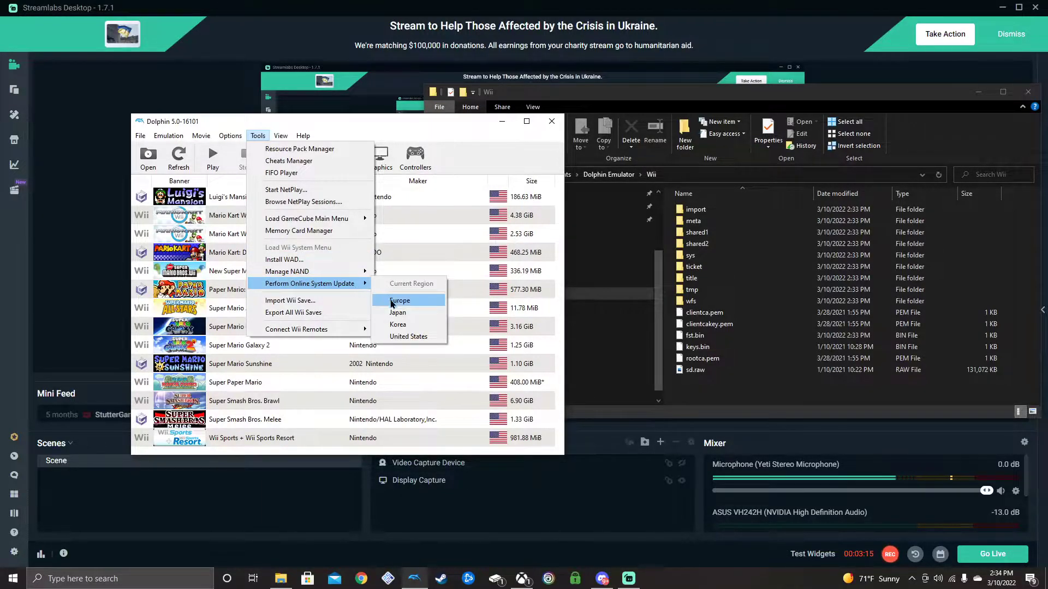
click(408, 338)
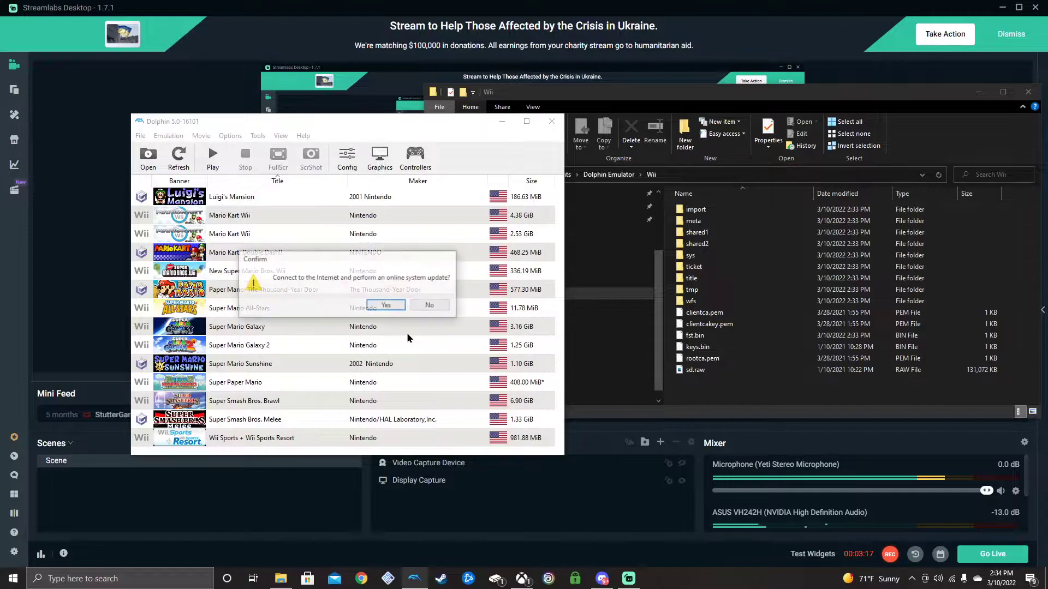
click(387, 307)
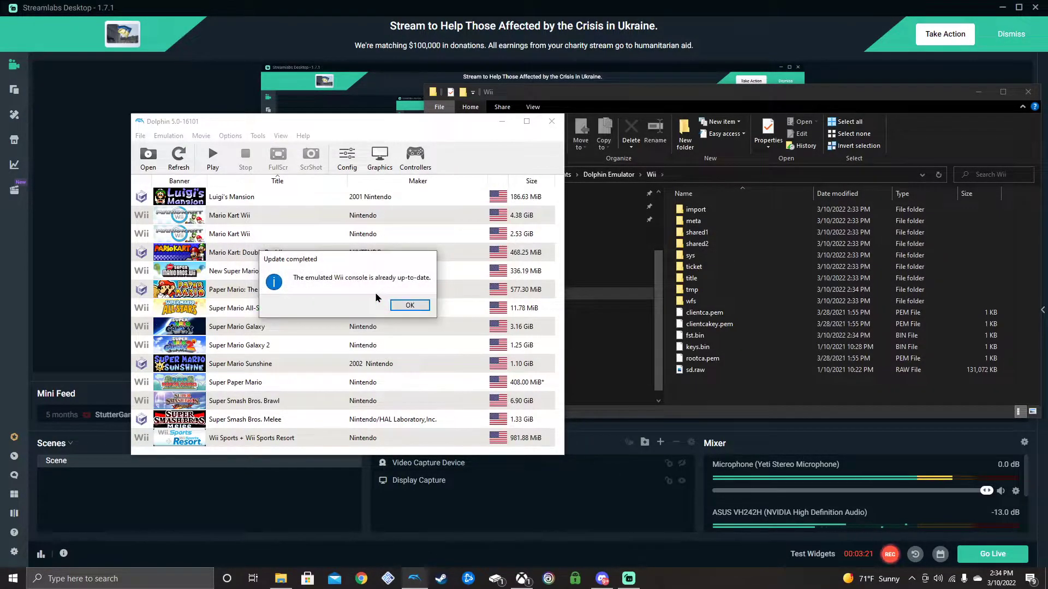
click(410, 305)
click(259, 137)
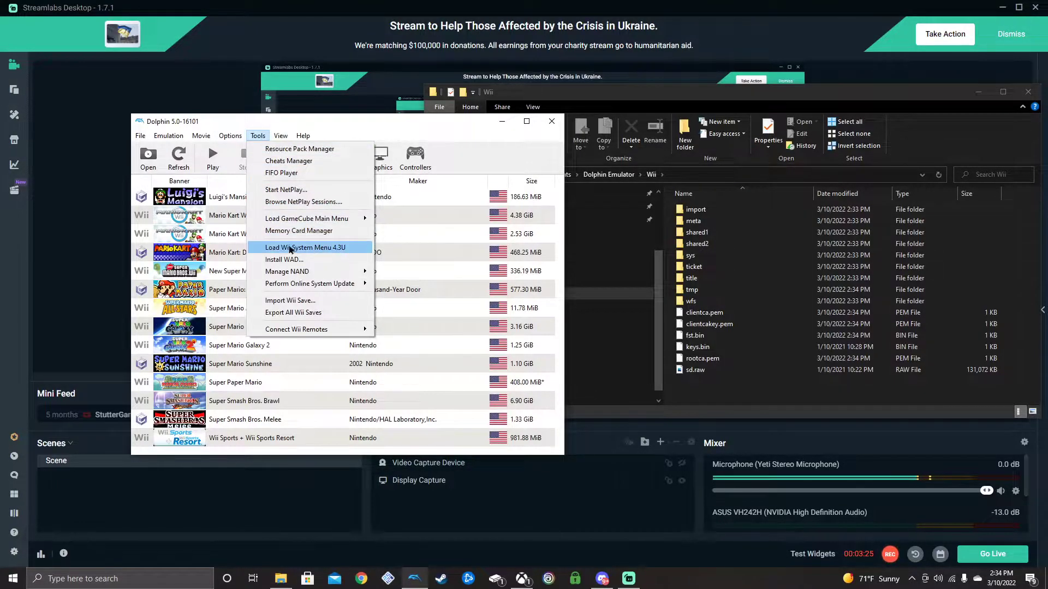
- Boot Wii System Menu 4.3U, choose English as the language, and confirm the sensor bar position
click(322, 248)
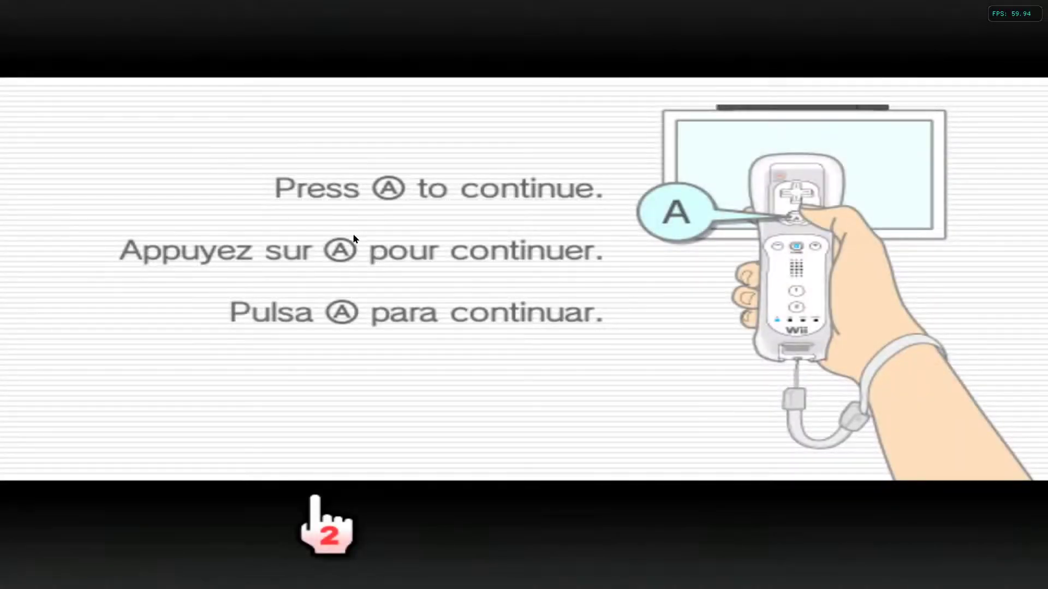
click(451, 117)
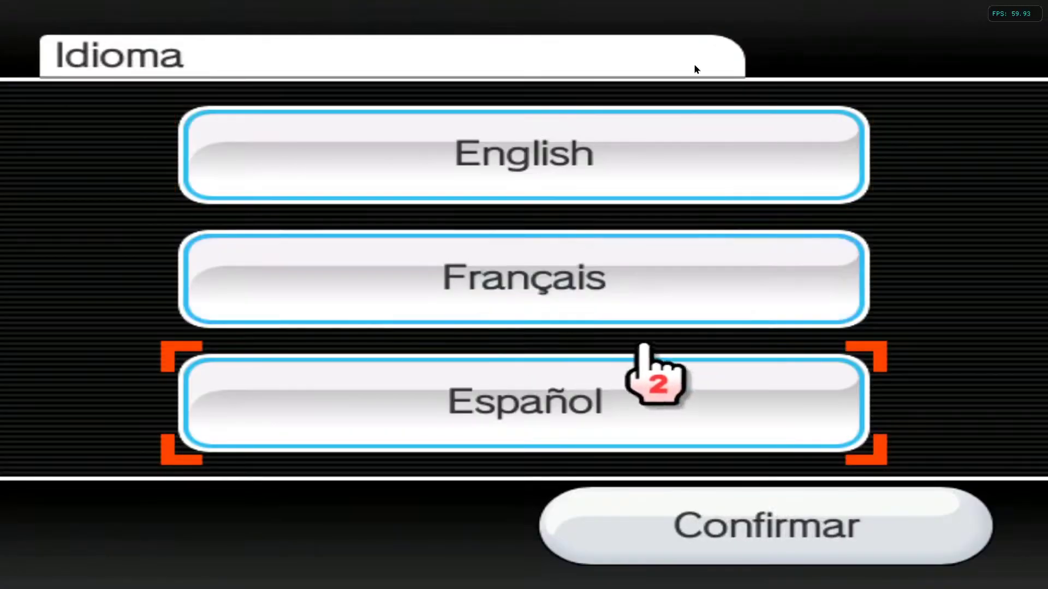
click(643, 164)
click(753, 540)
click(813, 548)
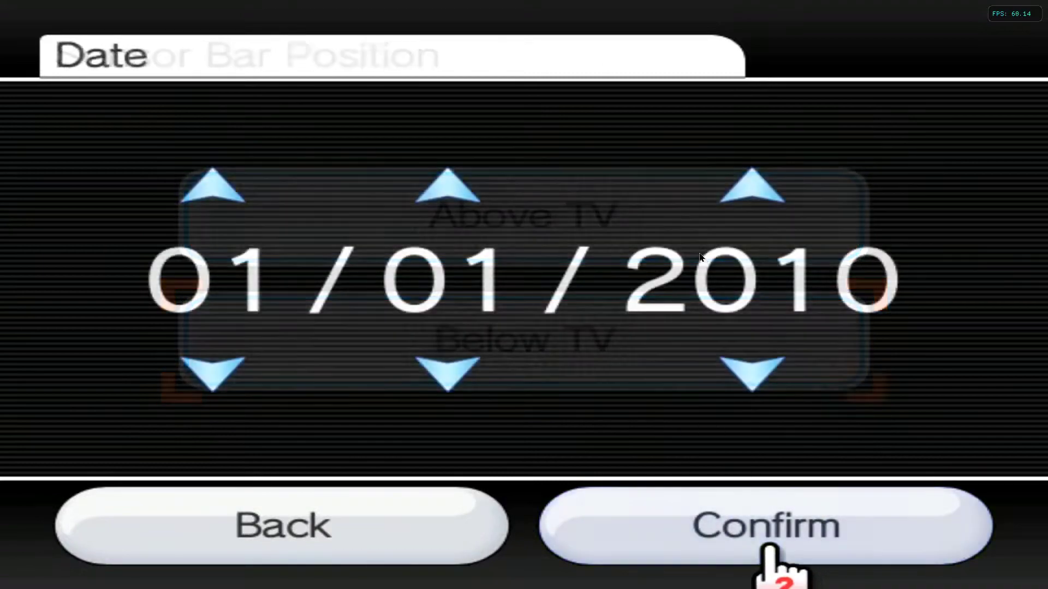
- Set the Wii date to 02/01/2005 and confirm it
click(212, 187)
click(752, 374)
click(752, 374)
click(752, 374)
click(752, 375)
click(752, 374)
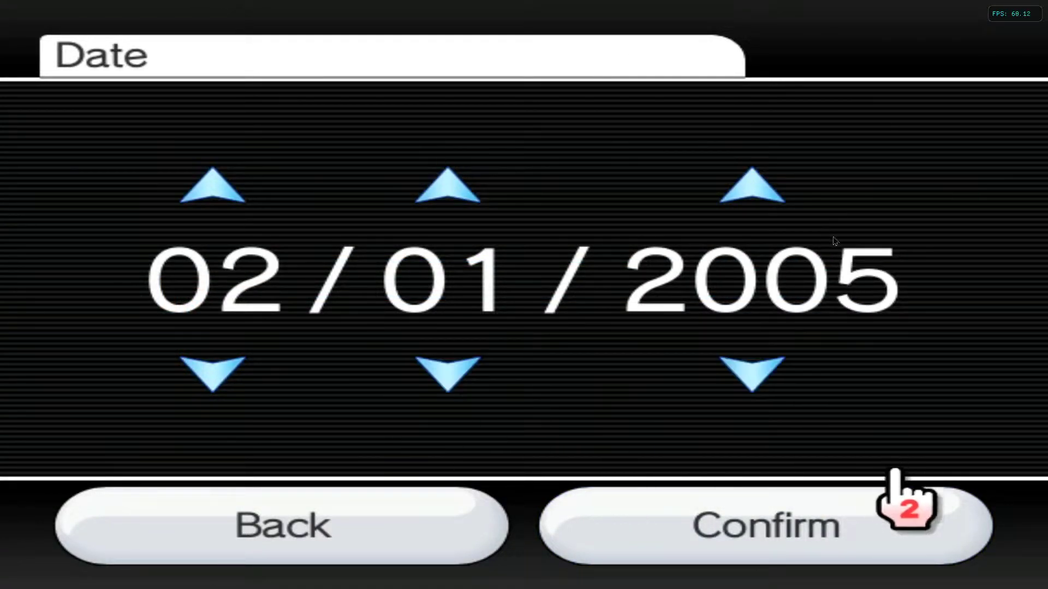
click(886, 498)
- Set the Wii time to 21:00 and confirm it
click(428, 379)
click(428, 379)
click(428, 379)
click(886, 497)
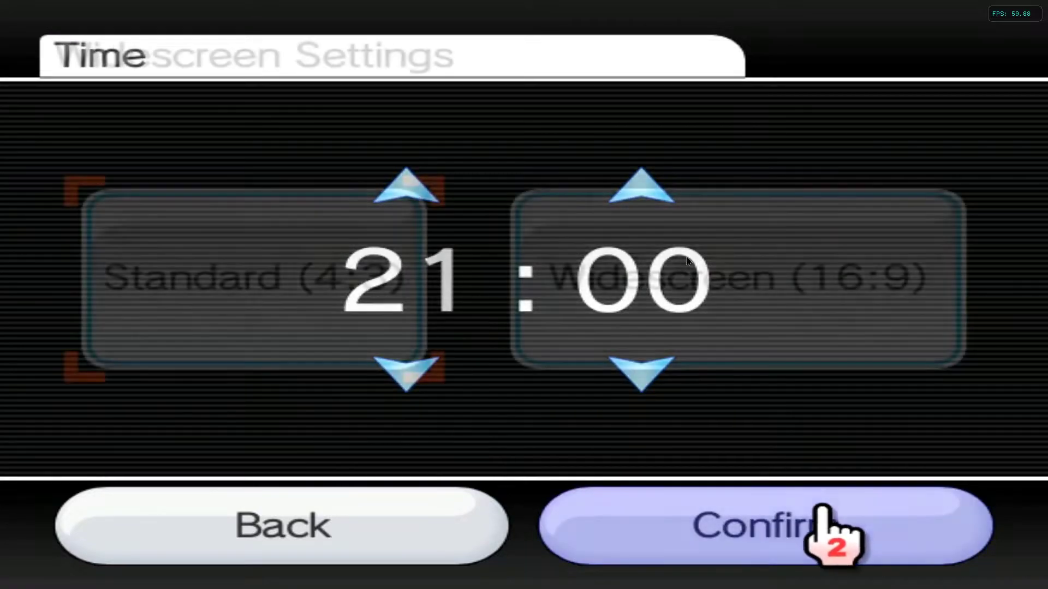